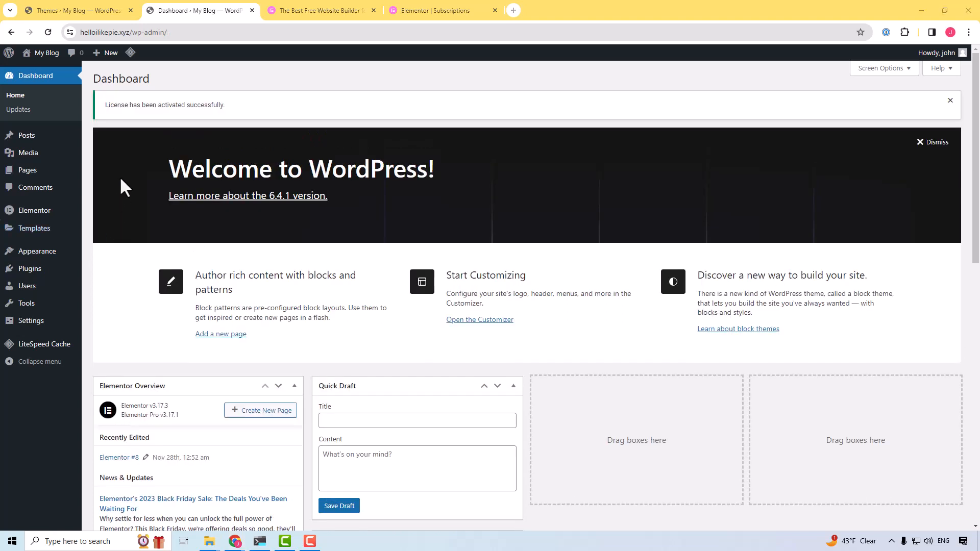
- Search the plugin directory for "Child Theme", and install and activate the Child Theme Configurator plugin
mouse_move(67, 269)
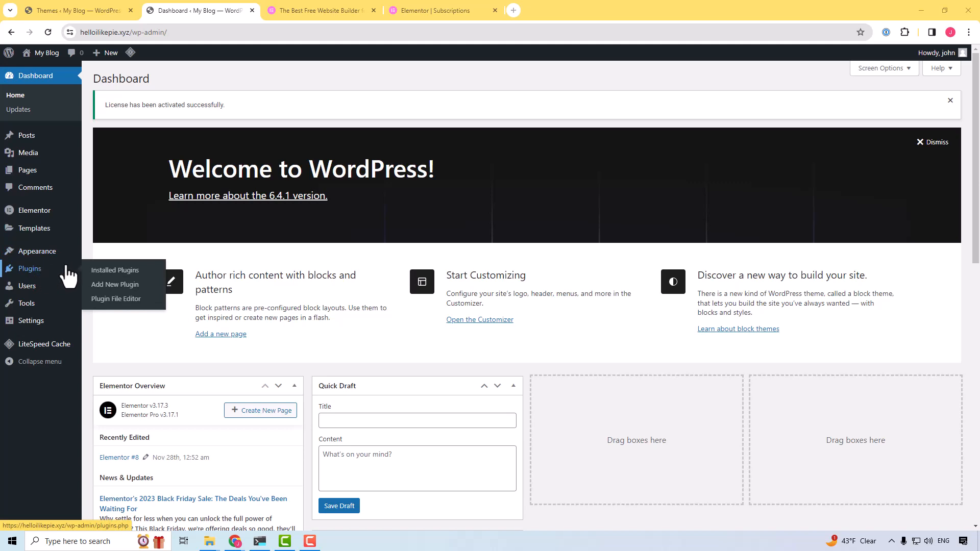
left_click(40, 272)
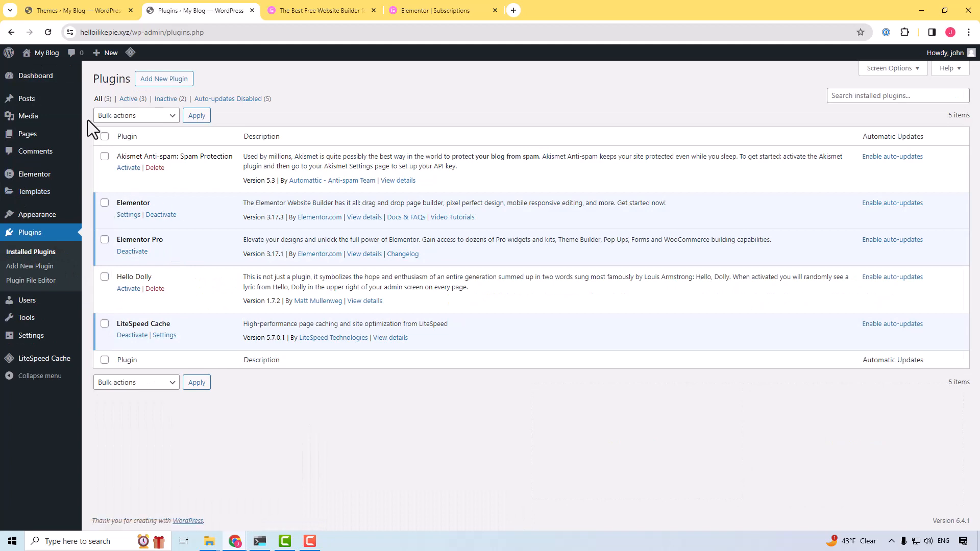
left_click(170, 81)
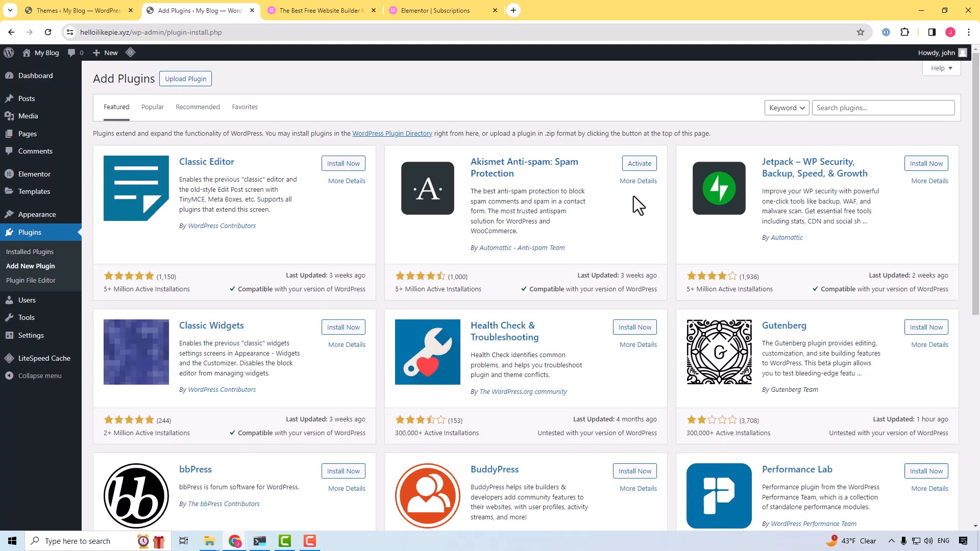
left_click(859, 107)
type("Child ")
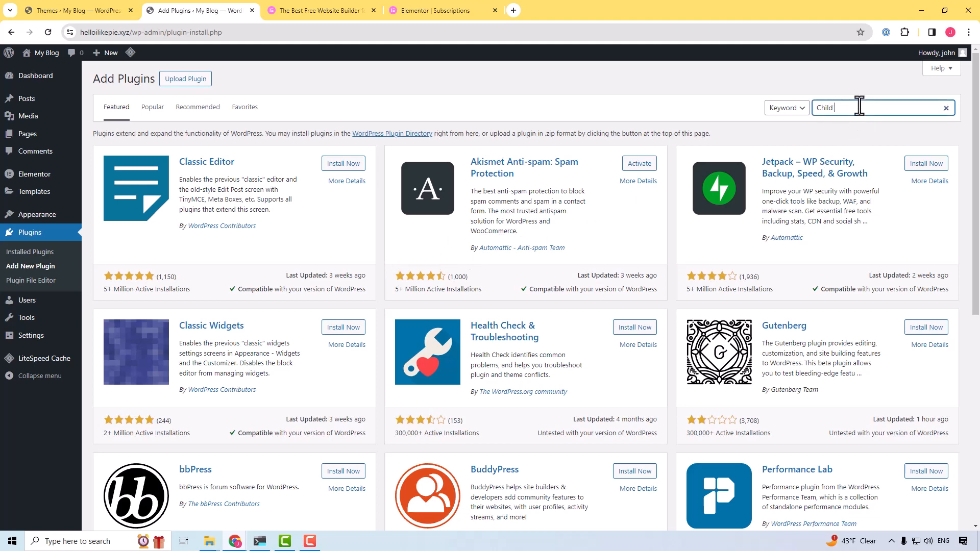
type("Theme")
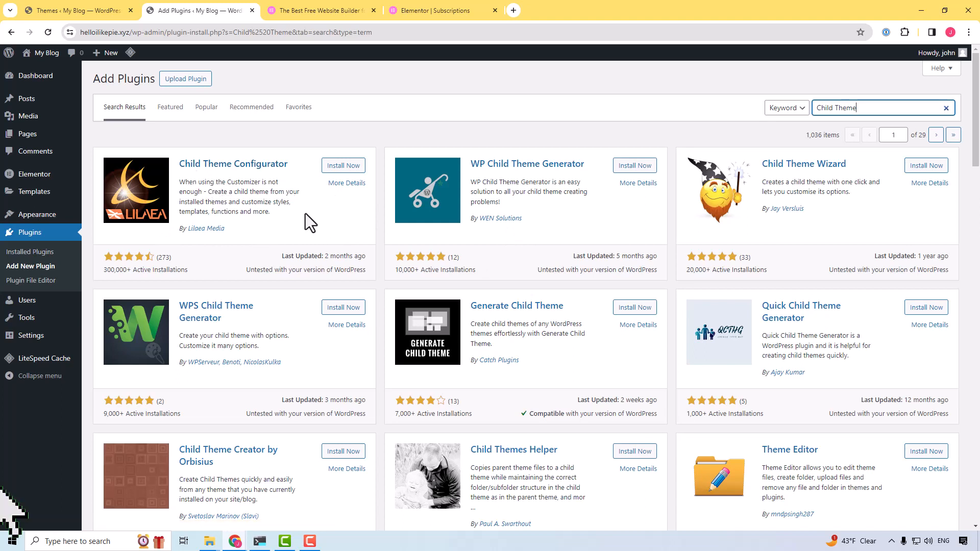
left_click(336, 169)
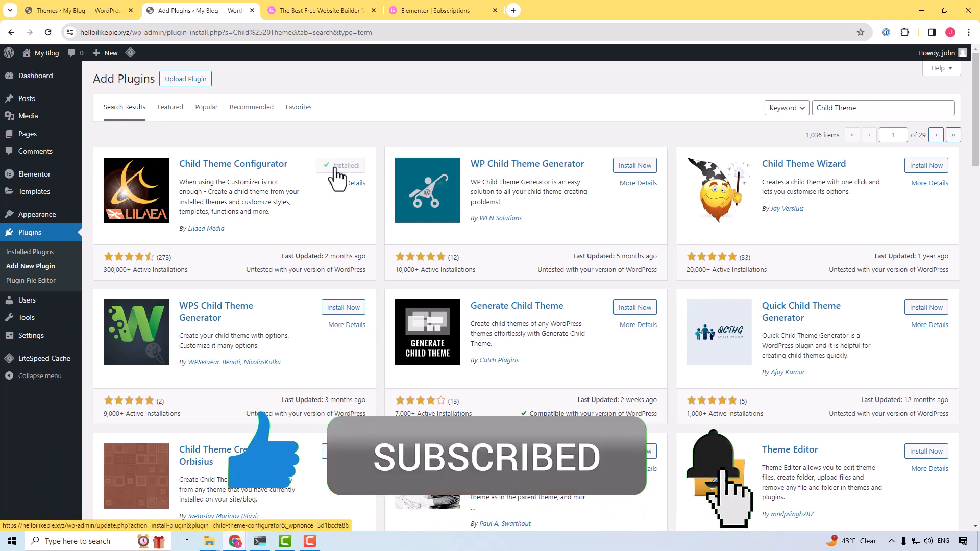
left_click(356, 167)
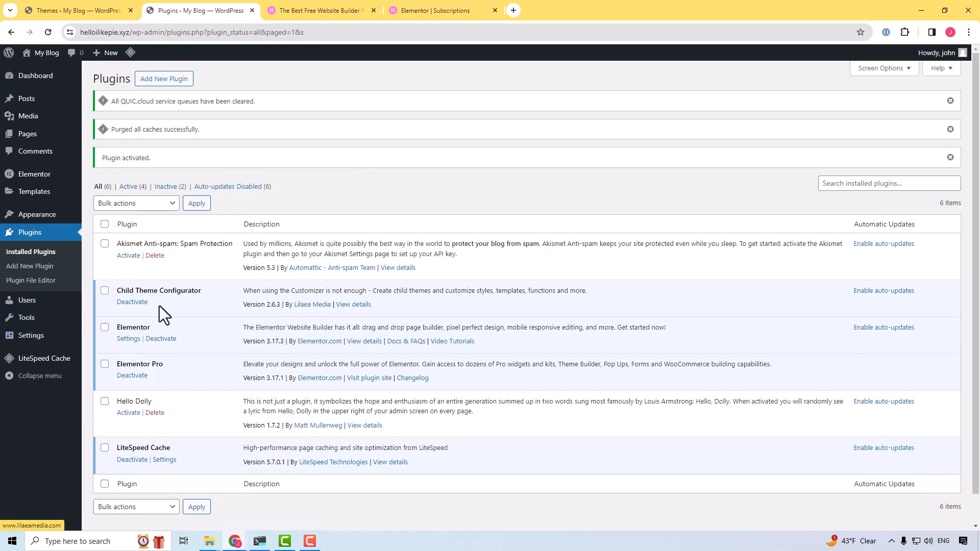
- Open the Child Themes tool, dismiss the thank-you notice, and analyze Hello Elementor as the parent theme for a new child theme
mouse_move(28, 321)
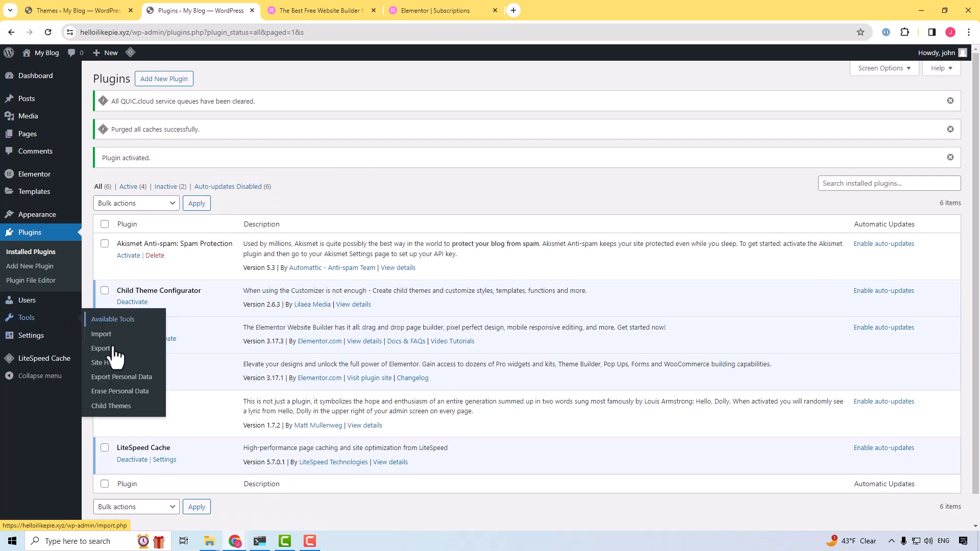
left_click(111, 407)
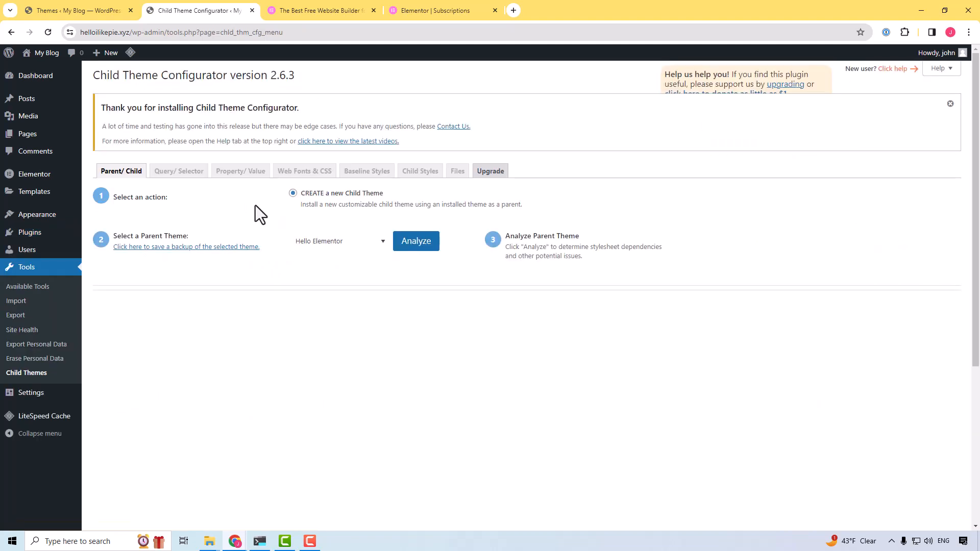
left_click(951, 104)
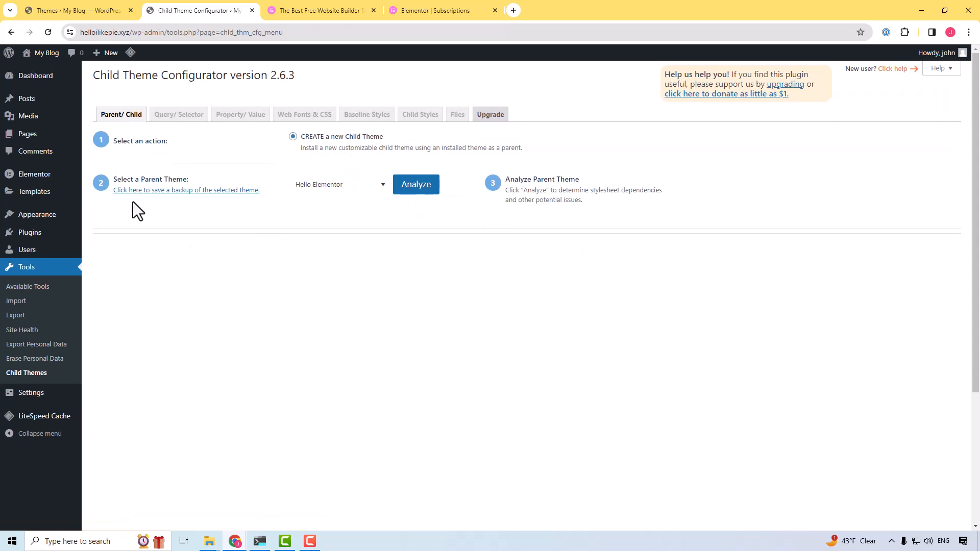
left_click(382, 185)
left_click(382, 184)
left_click(409, 193)
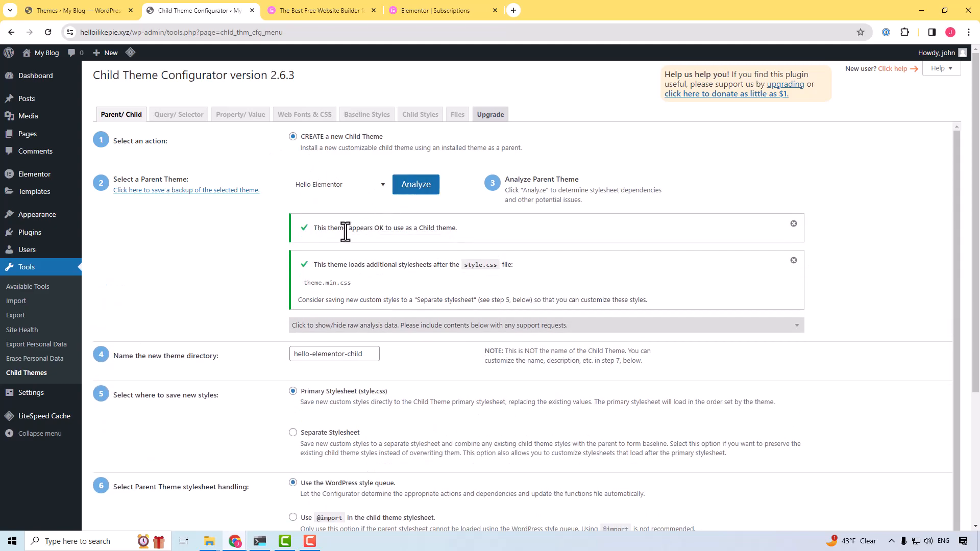
- Examine the parent theme analysis for child theme suitability and additional stylesheets
left_click_drag(348, 228, 447, 227)
scroll(376, 230, "down", 1)
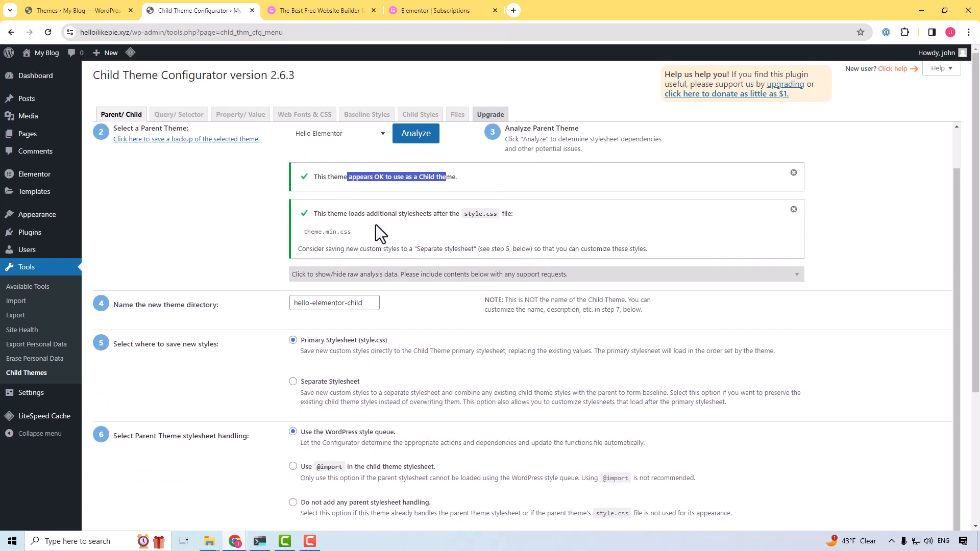
left_click(374, 216)
left_click_drag(373, 217, 510, 216)
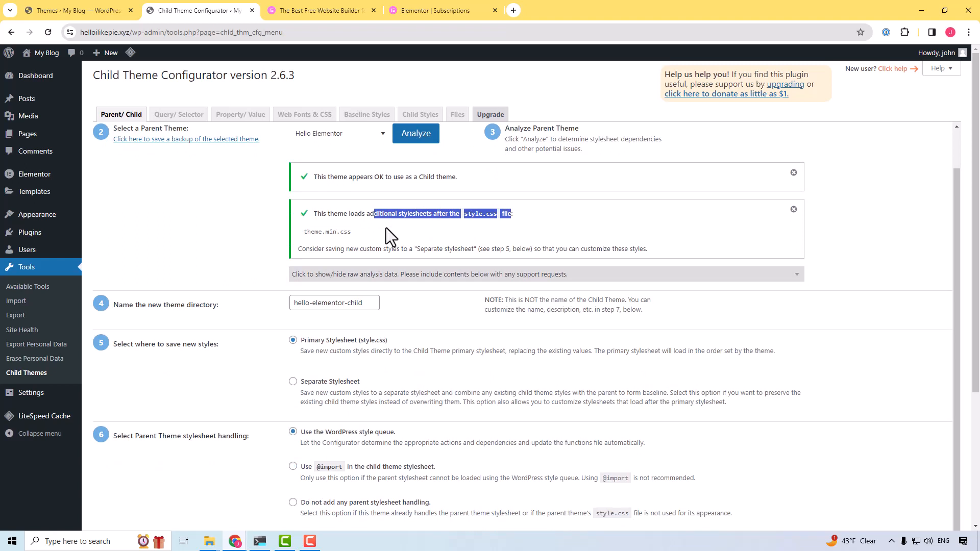
scroll(385, 228, "down", 1)
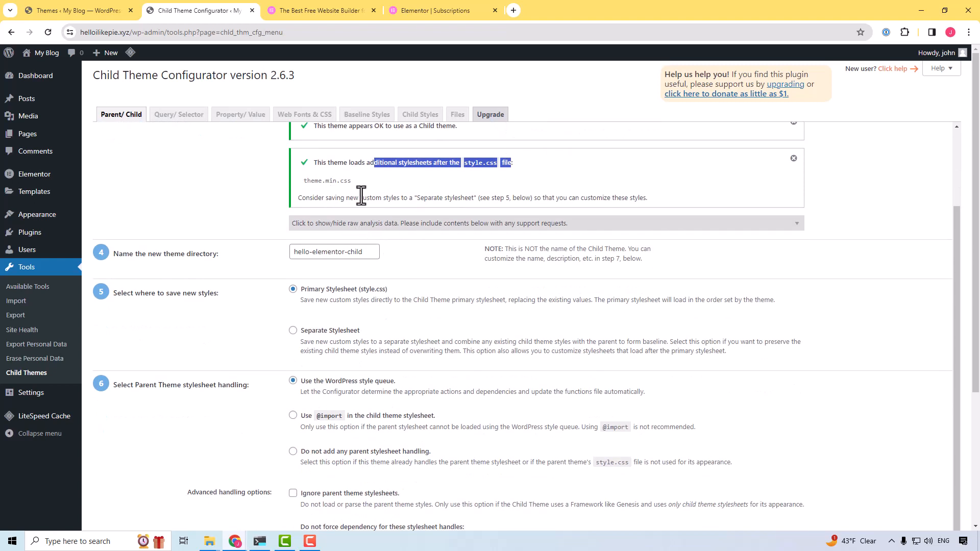
scroll(360, 199, "up", 1)
scroll(353, 215, "down", 1)
scroll(335, 230, "up", 2)
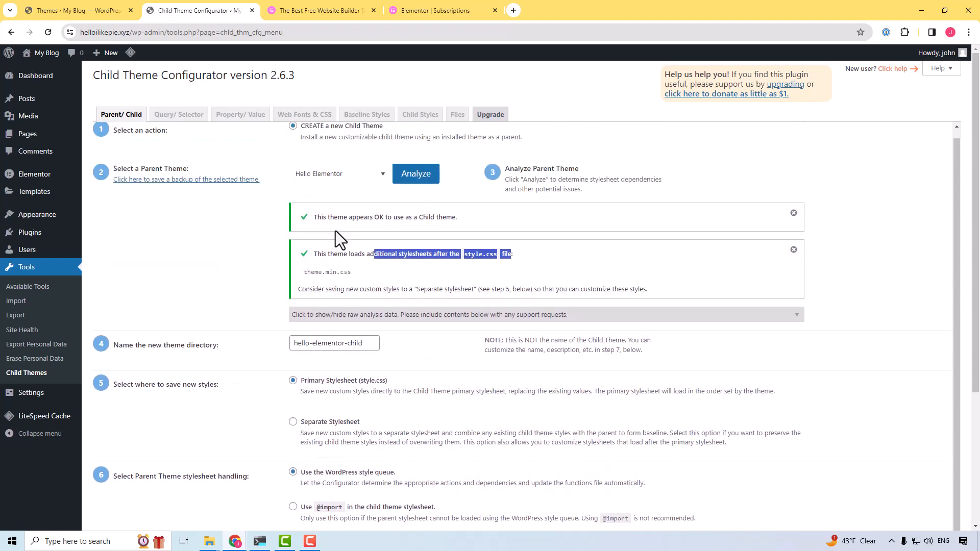
scroll(360, 245, "down", 1)
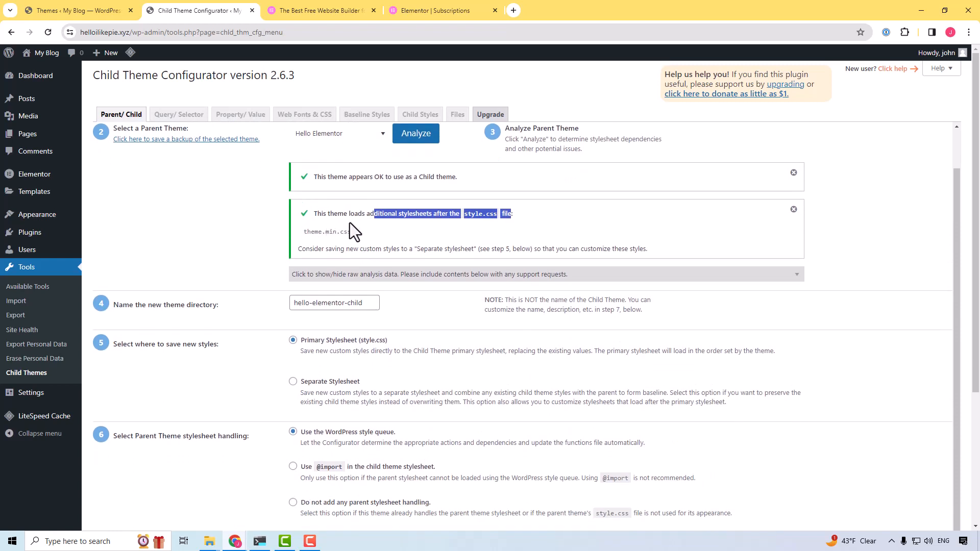
scroll(282, 231, "down", 1)
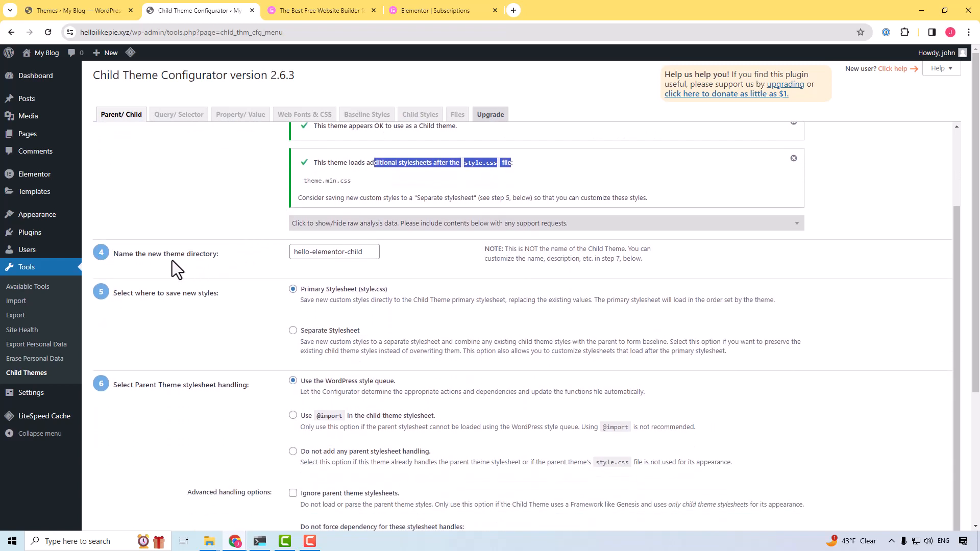
- Keep hello-elementor-child as the new theme directory and choose Separate Stylesheet for saving new styles
left_click_drag(294, 251, 378, 253)
left_click(305, 251)
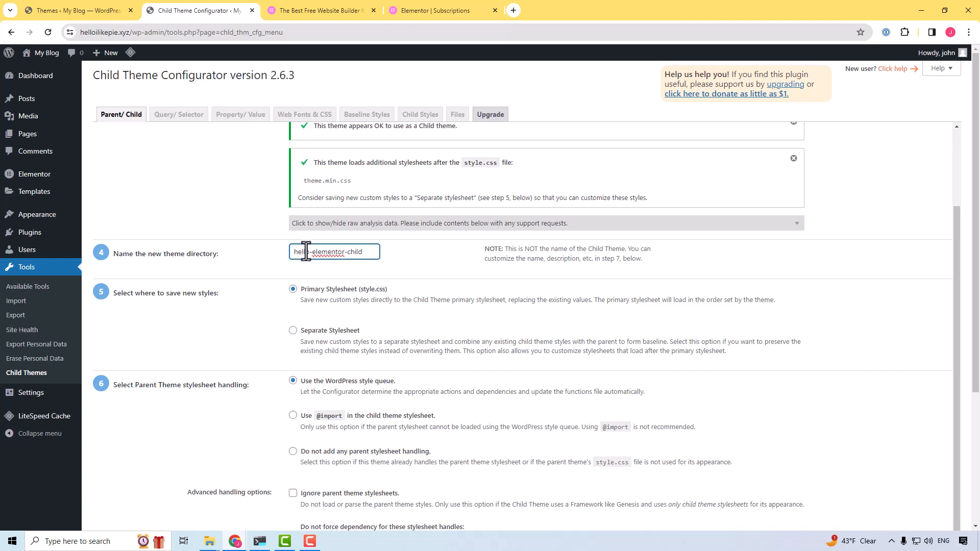
left_click_drag(306, 251, 346, 253)
scroll(341, 253, "down", 1)
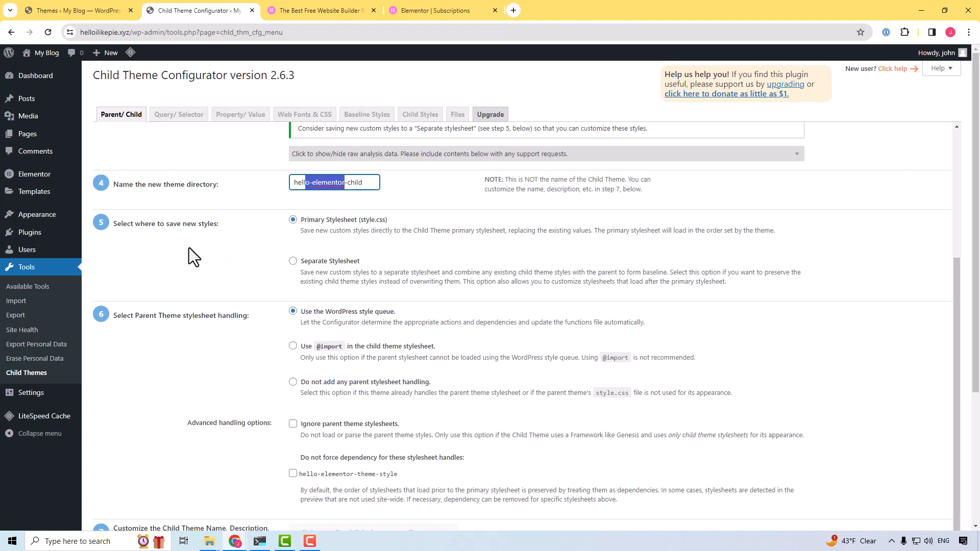
left_click(293, 261)
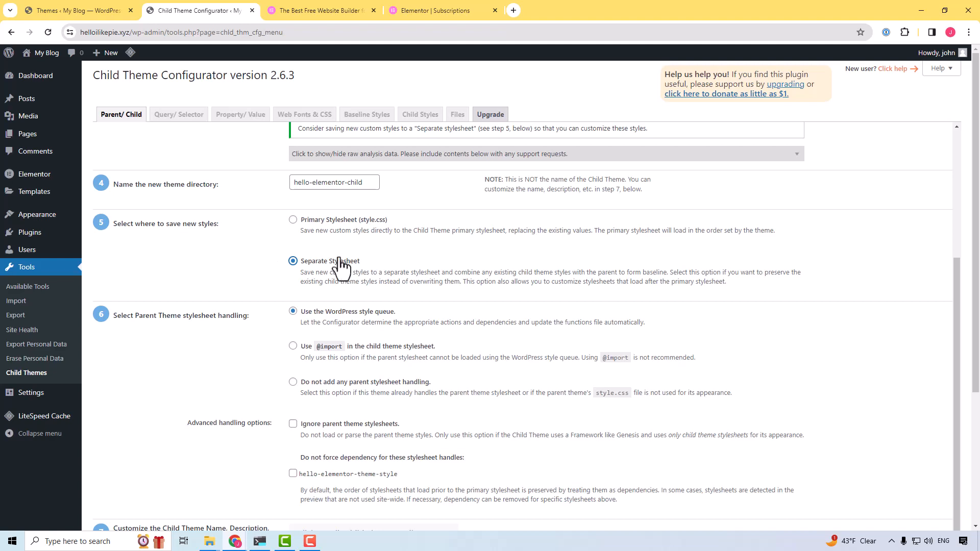
- Review the parent stylesheet handling option, and expand and read the child theme's name, website, author and description attributes
scroll(339, 261, "down", 2)
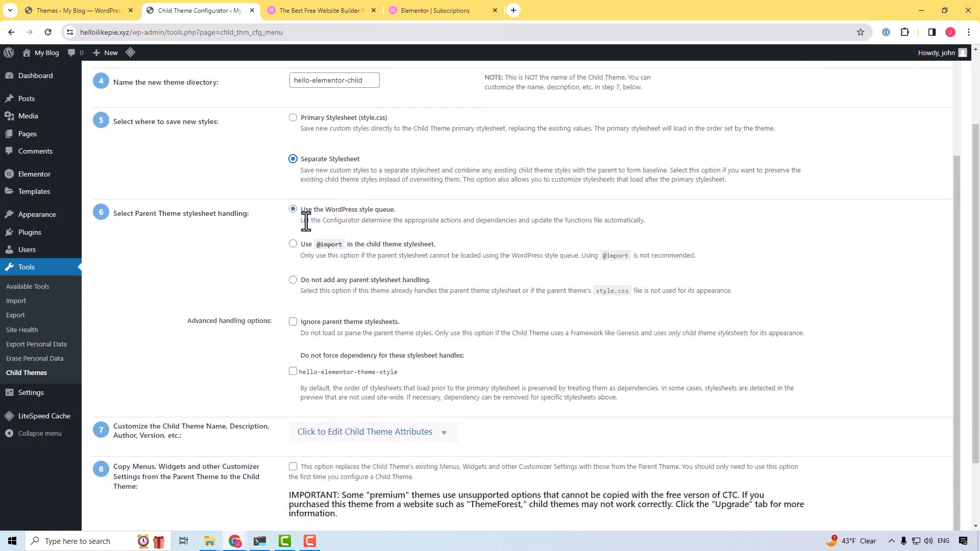
left_click_drag(322, 223, 460, 220)
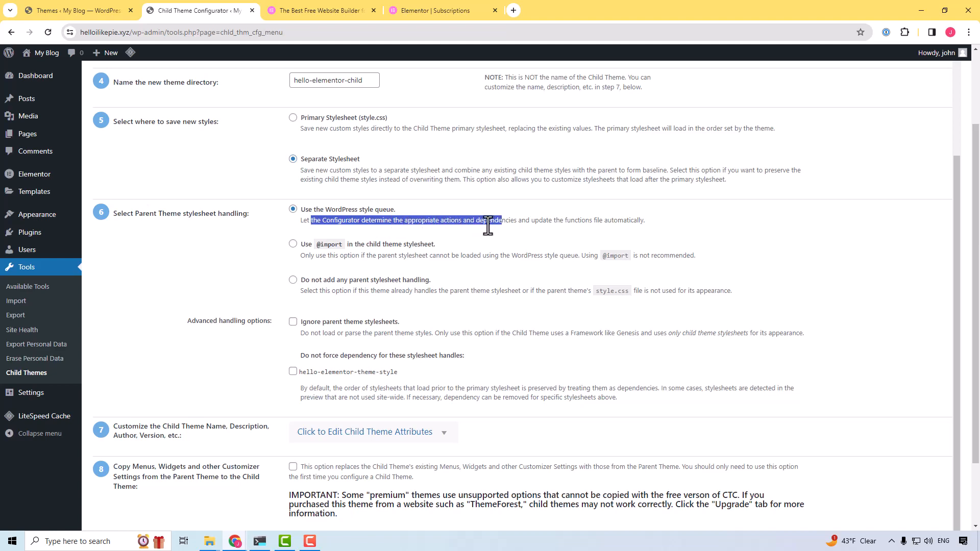
left_click(384, 227)
scroll(245, 225, "down", 2)
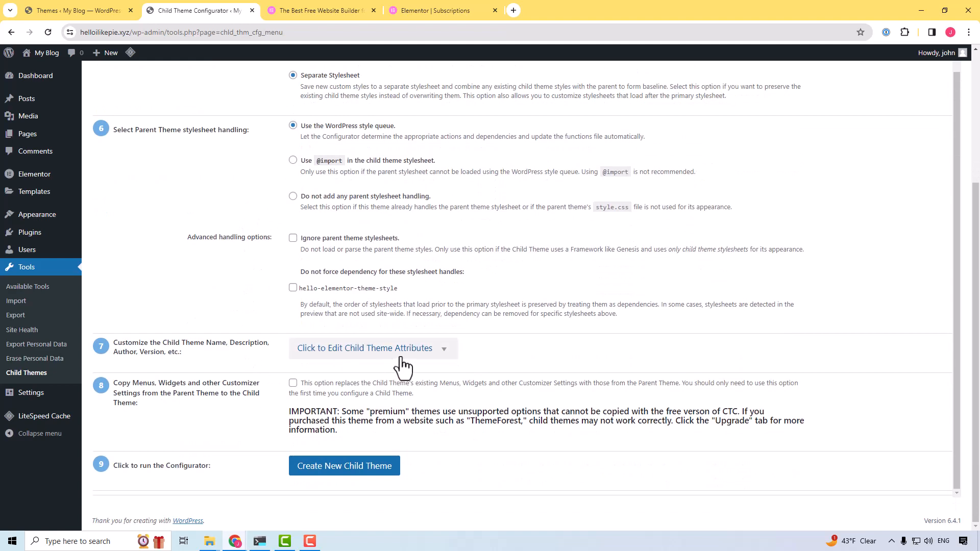
left_click(445, 353)
scroll(433, 354, "down", 2)
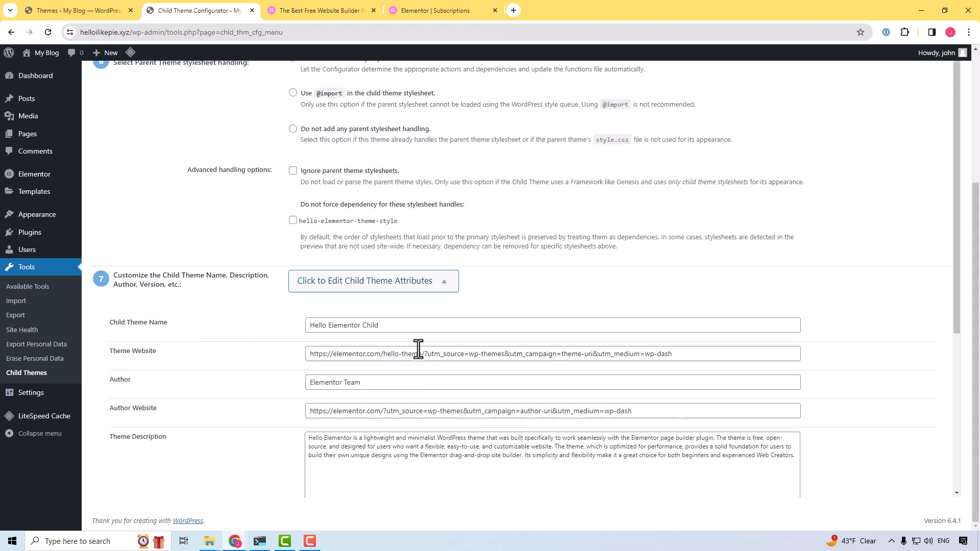
left_click_drag(313, 292, 410, 294)
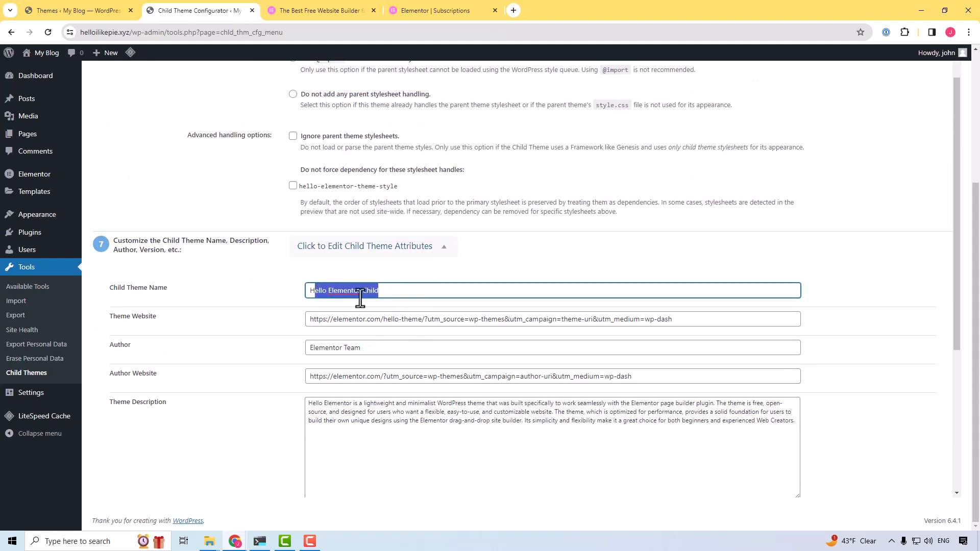
left_click(243, 296)
scroll(243, 296, "down", 2)
left_click_drag(319, 246, 397, 246)
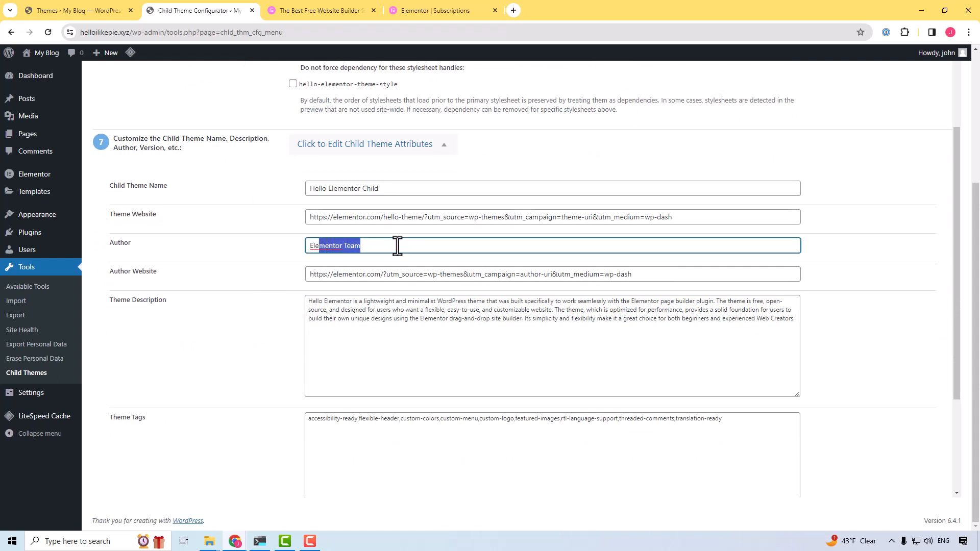
left_click_drag(323, 219, 348, 223)
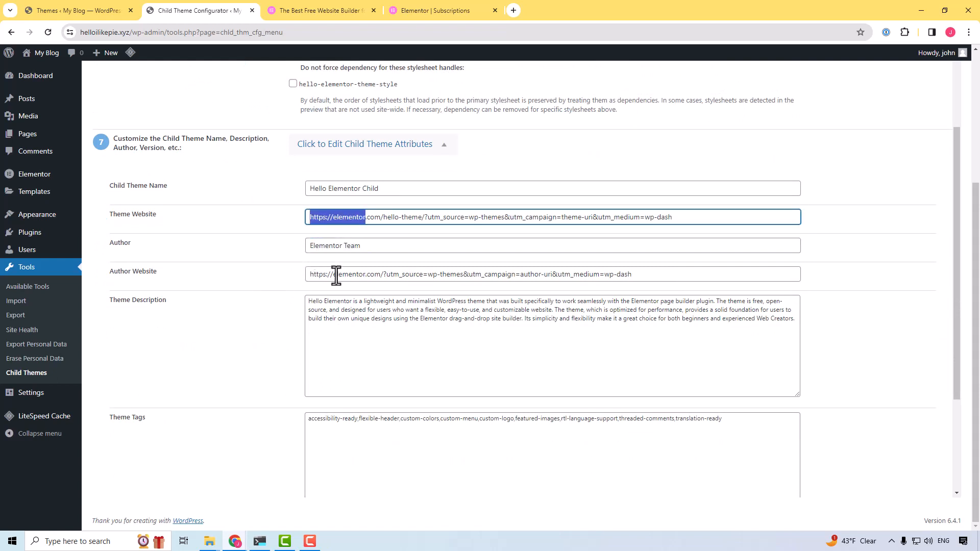
left_click_drag(336, 275, 390, 276)
scroll(327, 284, "down", 4)
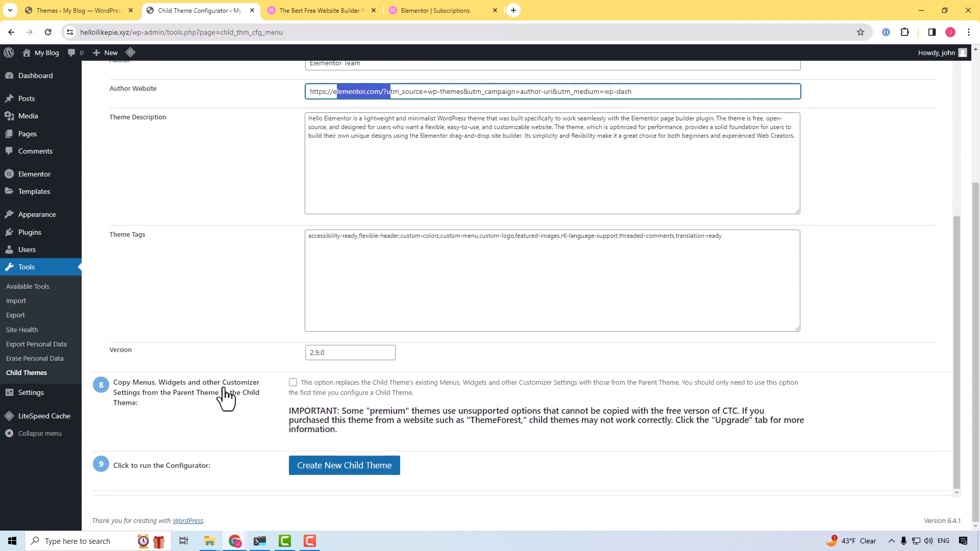
- Enable copying menus, widgets and Customizer settings from the parent theme, and create the new child theme
left_click(293, 383)
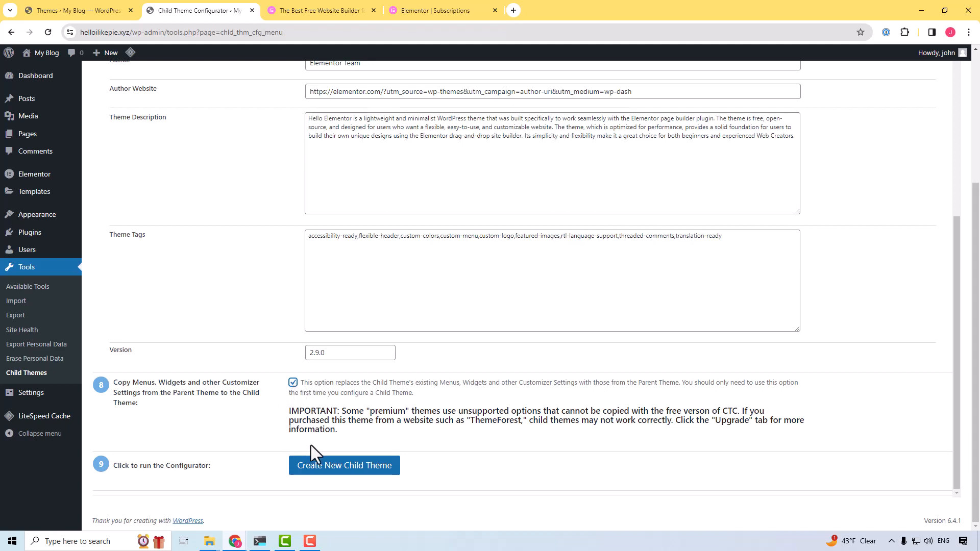
left_click(323, 480)
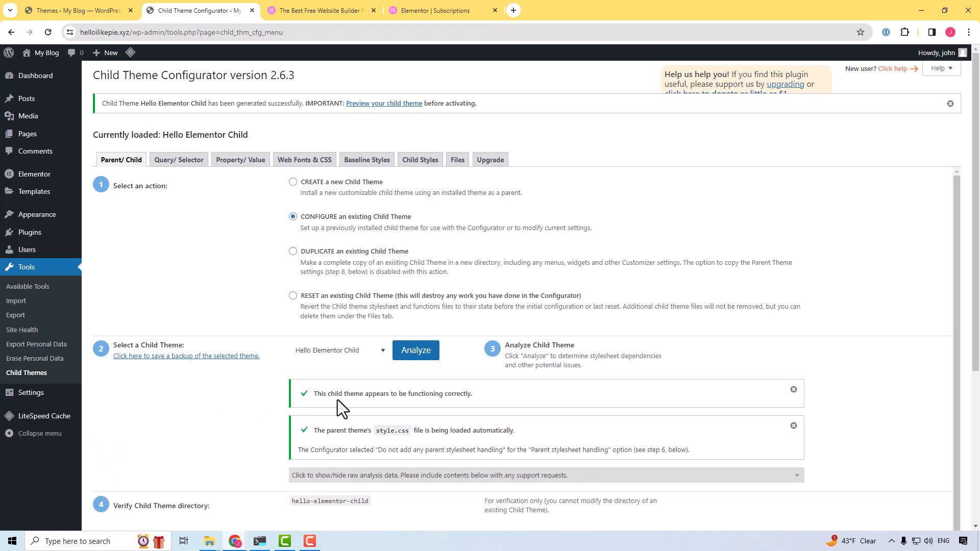
scroll(352, 395, "down", 5)
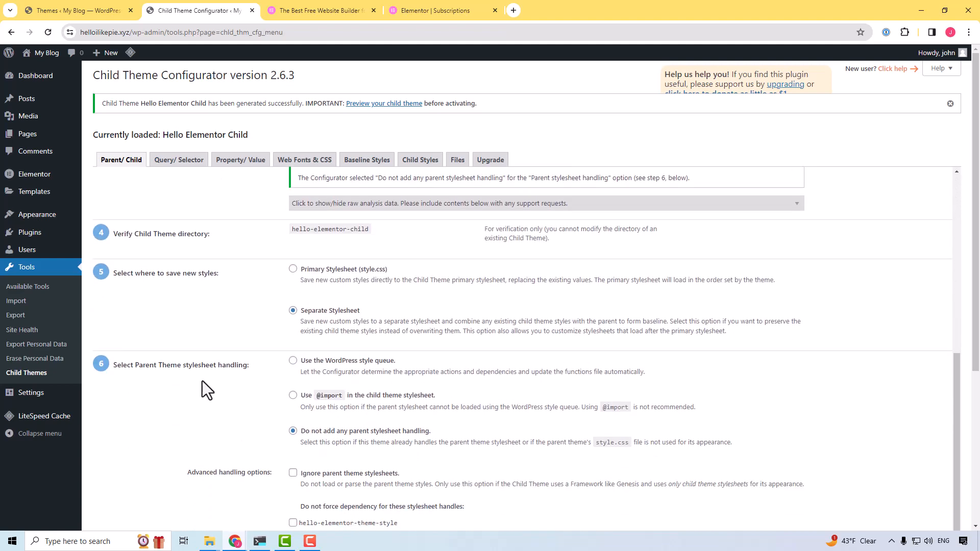
- Activate the Hello Elementor Child theme from the installed themes
mouse_move(44, 217)
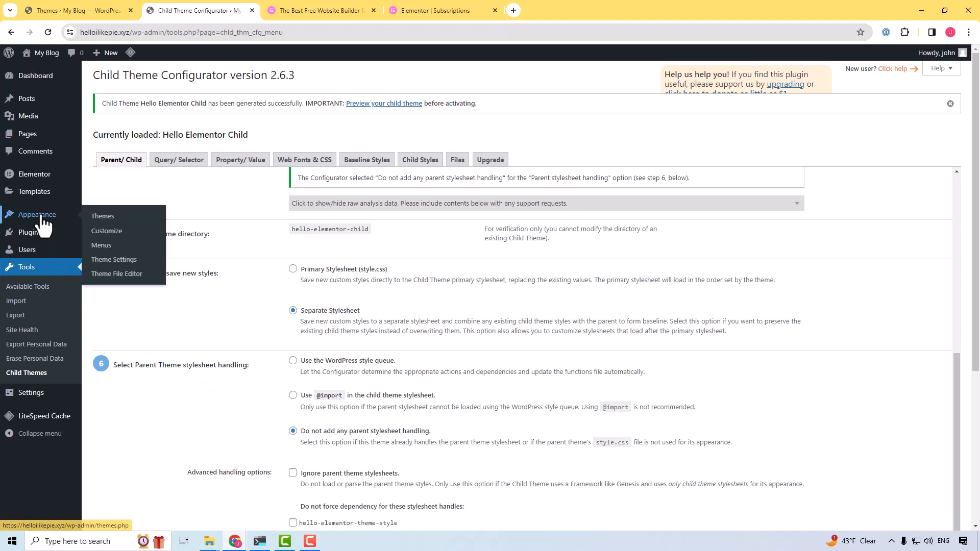
left_click(96, 221)
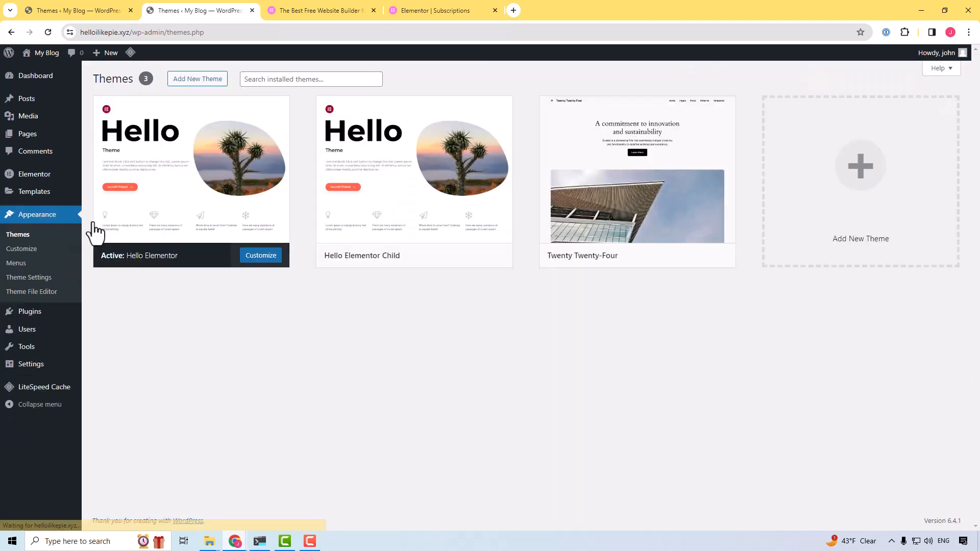
mouse_move(396, 235)
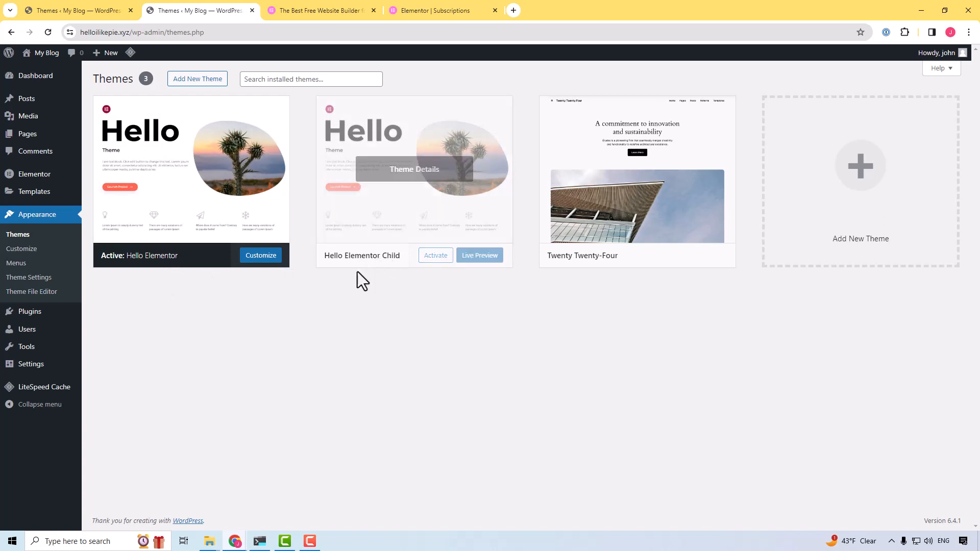
left_click(438, 257)
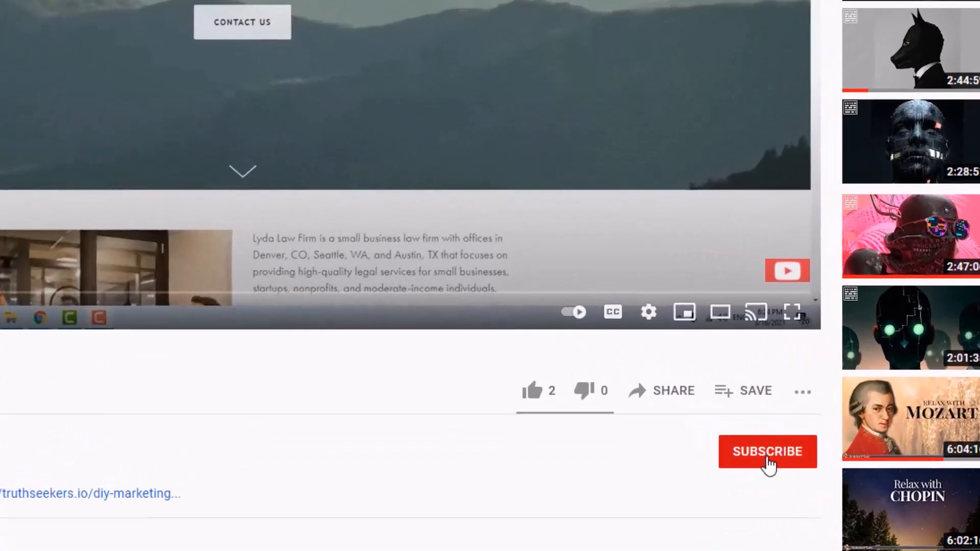
left_click(674, 363)
left_click(812, 464)
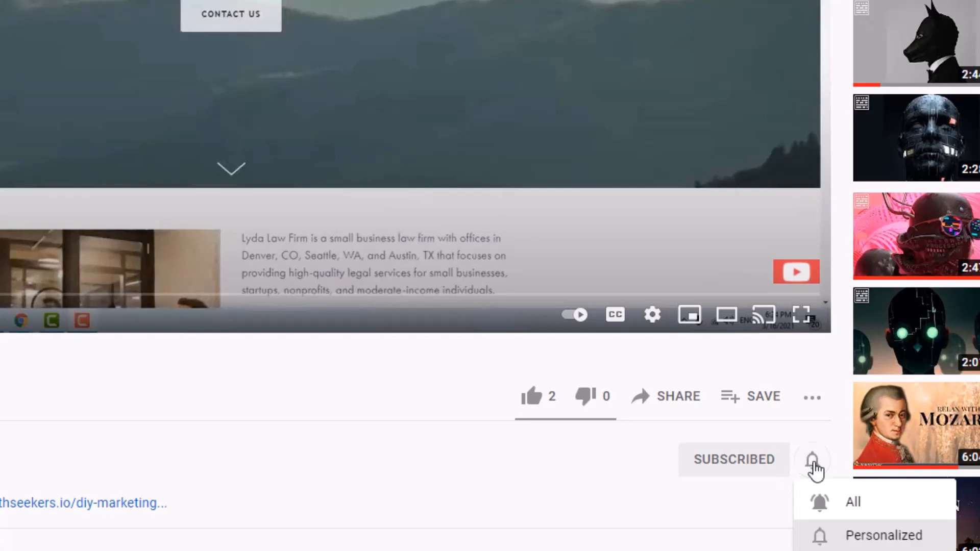
left_click(838, 509)
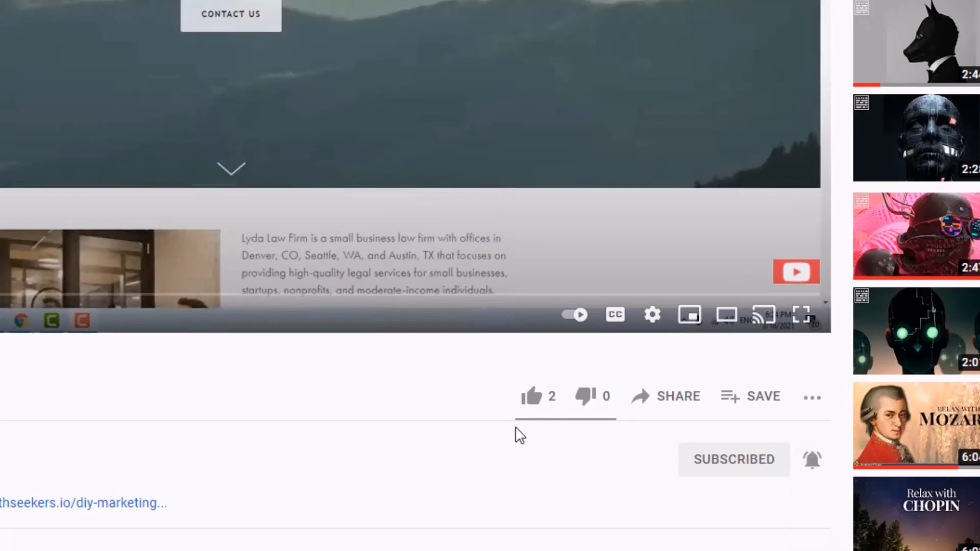
left_click(531, 399)
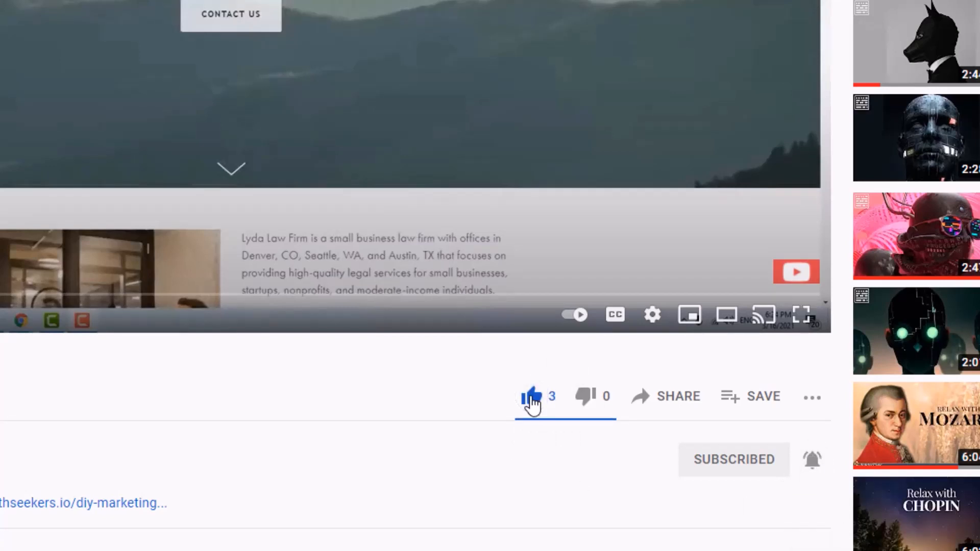